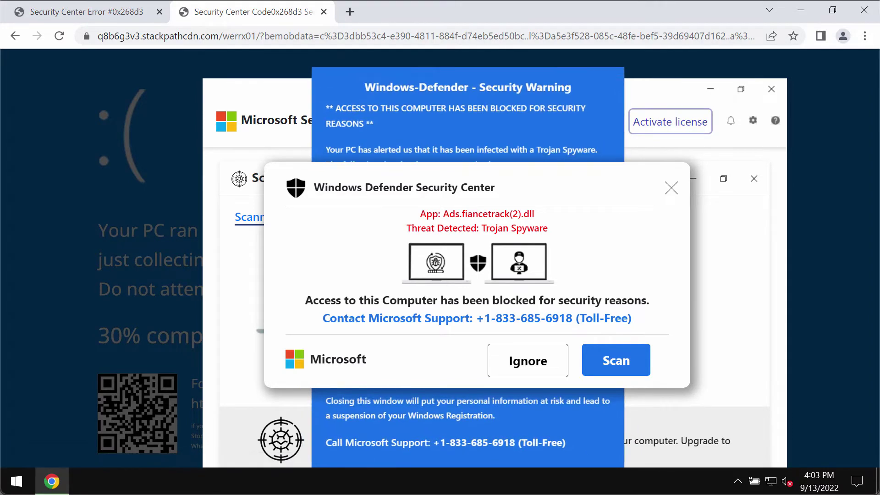
- Check the installed programs list in Control Panel, then close it
{"action": "right_click", "coordinate": [17, 481]}
{"action": "left_click", "coordinate": [104, 386]}
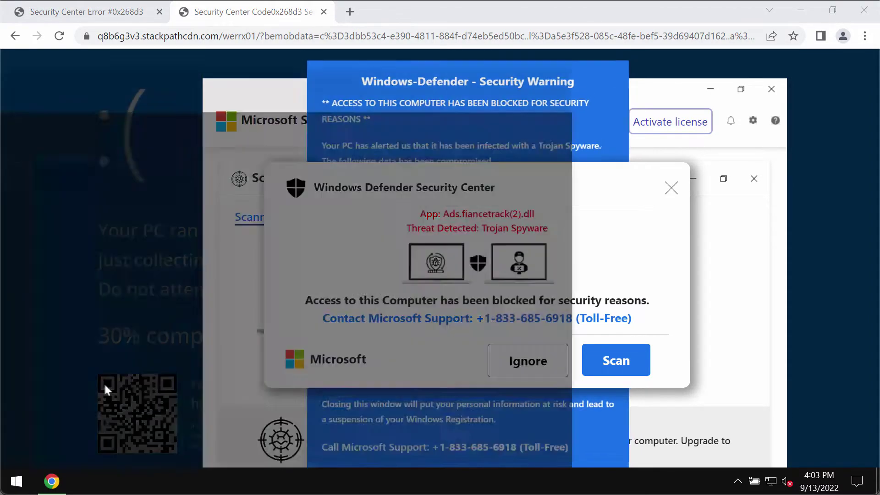
{"action": "type", "text": "con"}
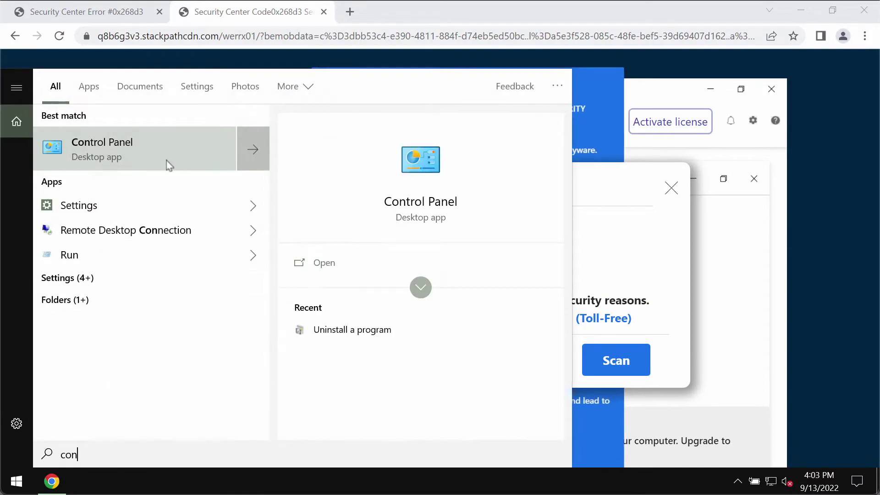
{"action": "left_click", "coordinate": [165, 160]}
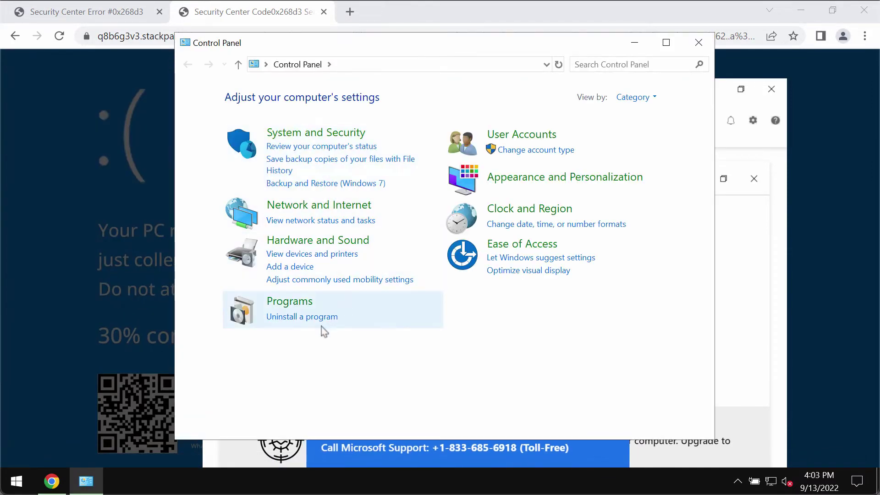
{"action": "left_click", "coordinate": [328, 318]}
{"action": "scroll", "coordinate": [622, 292], "scroll_direction": "down", "scroll_amount": 2}
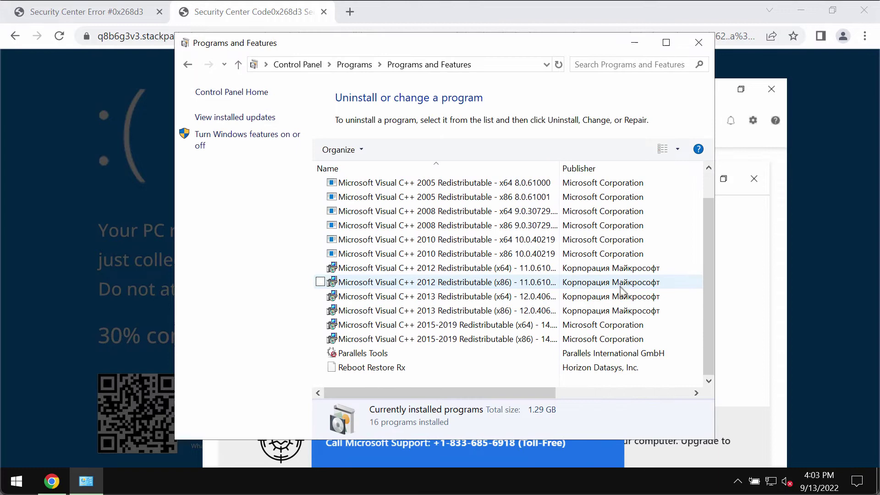
{"action": "scroll", "coordinate": [653, 188], "scroll_direction": "up", "scroll_amount": 2}
{"action": "left_click", "coordinate": [698, 42]}
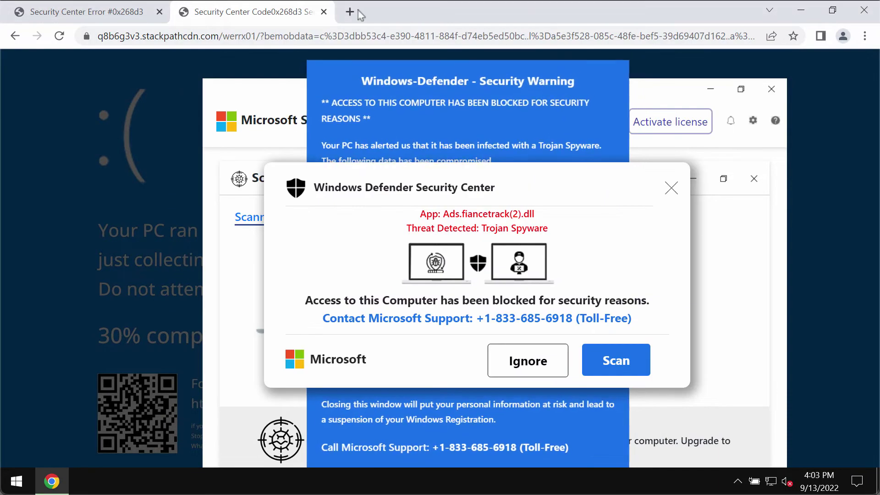
- Load combocleaner.com in a new Chrome tab and minimize the browser
{"action": "key", "text": "ctrl+t"}
{"action": "type", "text": "c"}
{"action": "key", "text": "Return"}
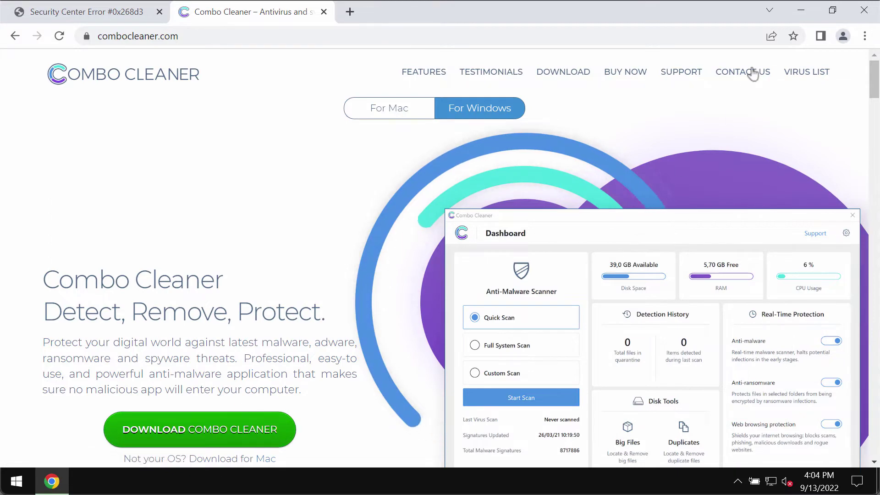
{"action": "left_click", "coordinate": [800, 11]}
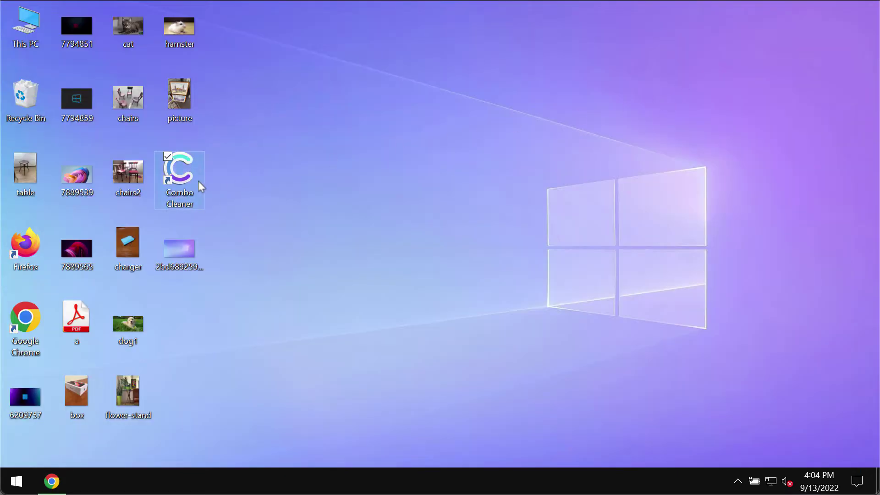
- Launch Combo Cleaner from the desktop icon, start a Quick Scan, and reopen its progress view
{"action": "double_click", "coordinate": [180, 175]}
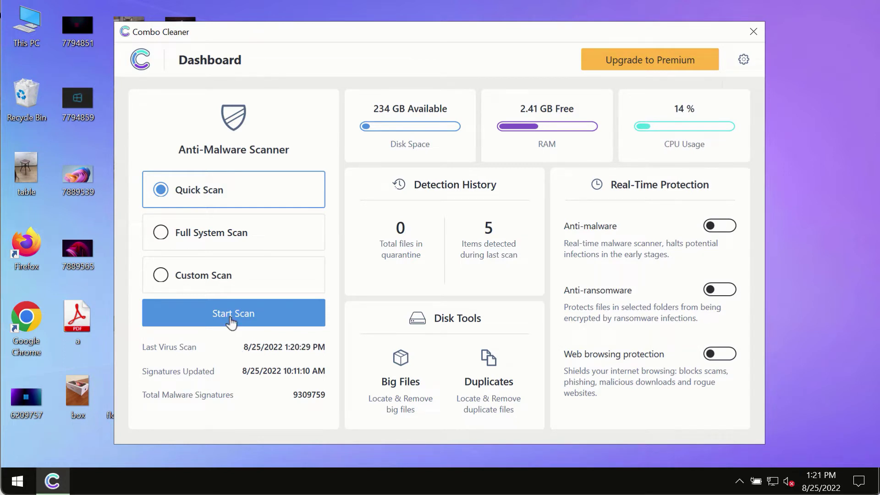
{"action": "left_click", "coordinate": [253, 320]}
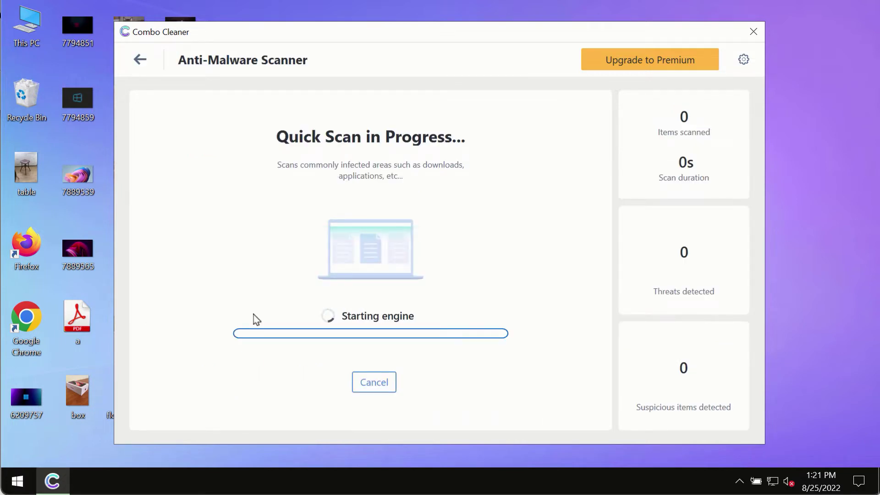
{"action": "left_click", "coordinate": [140, 60]}
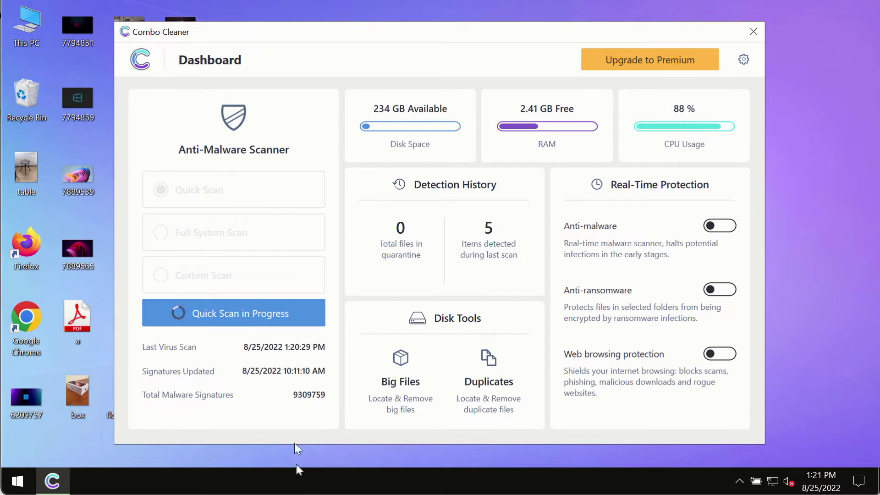
{"action": "left_click", "coordinate": [245, 307]}
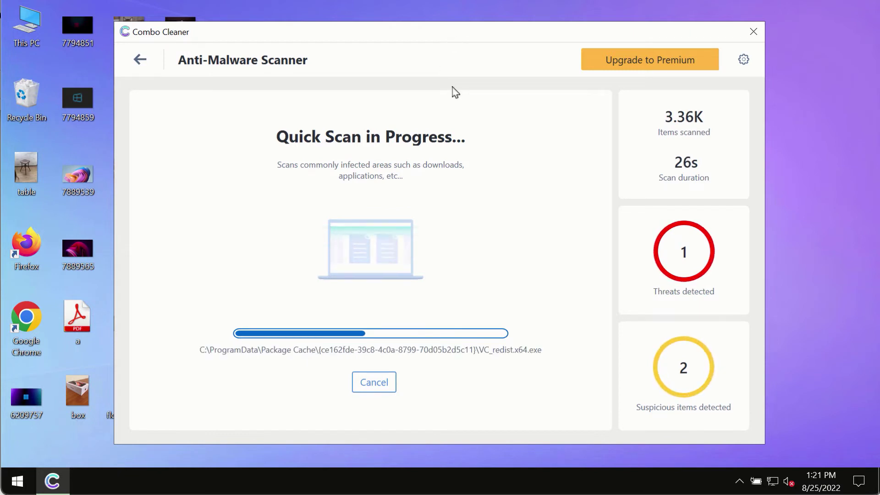
- Look over the Anti-Ransomware settings, then go back to the dashboard
{"action": "left_click", "coordinate": [743, 62]}
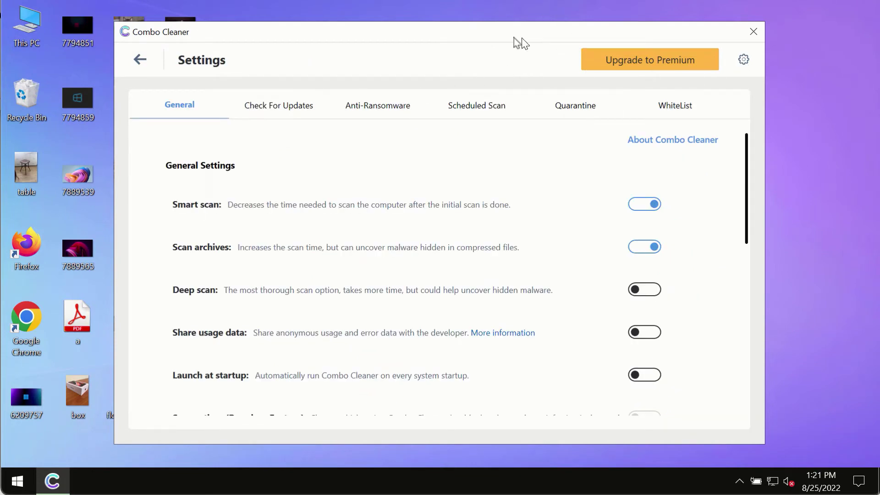
{"action": "left_click", "coordinate": [367, 112]}
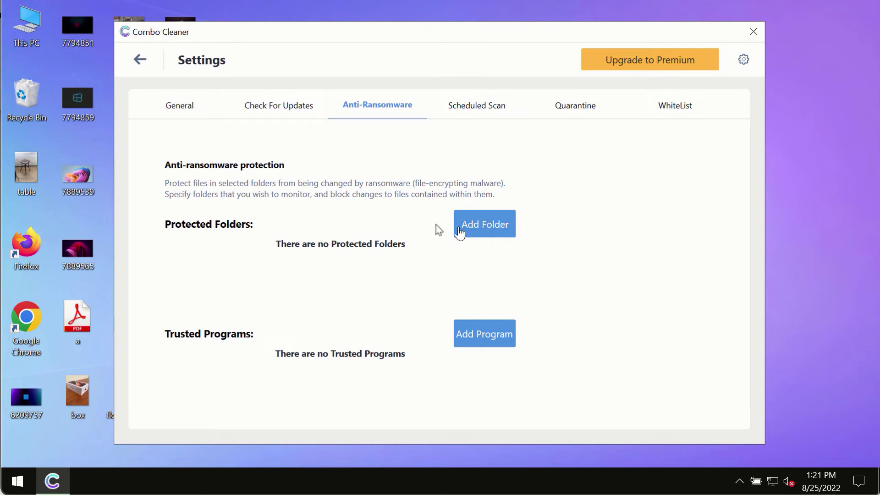
{"action": "left_click", "coordinate": [140, 63]}
- Reopen the running quick scan to review its detected threats
{"action": "left_click", "coordinate": [276, 313]}
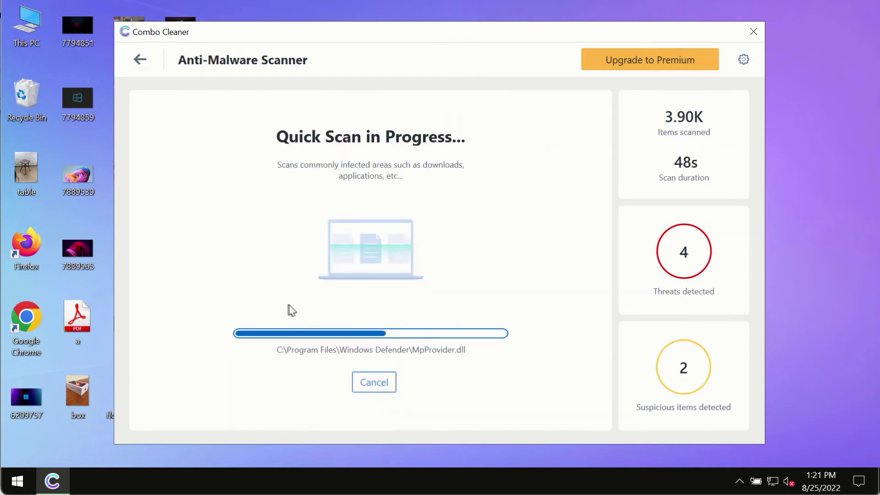